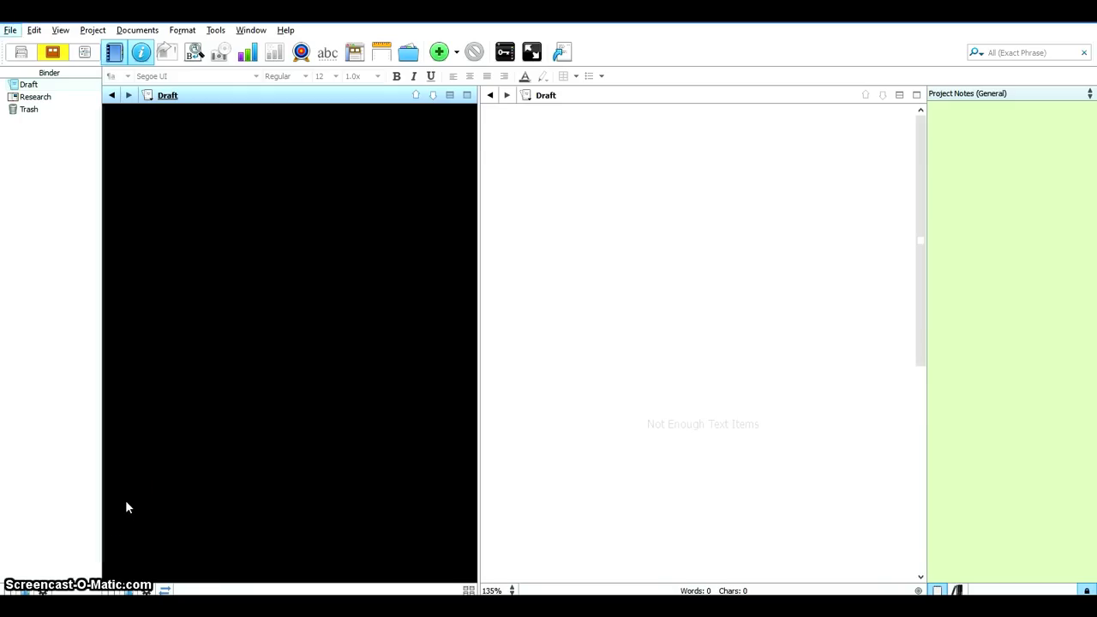
# Open the Focus On Multilingualism note in Evernote.
pyautogui.press('Escape')
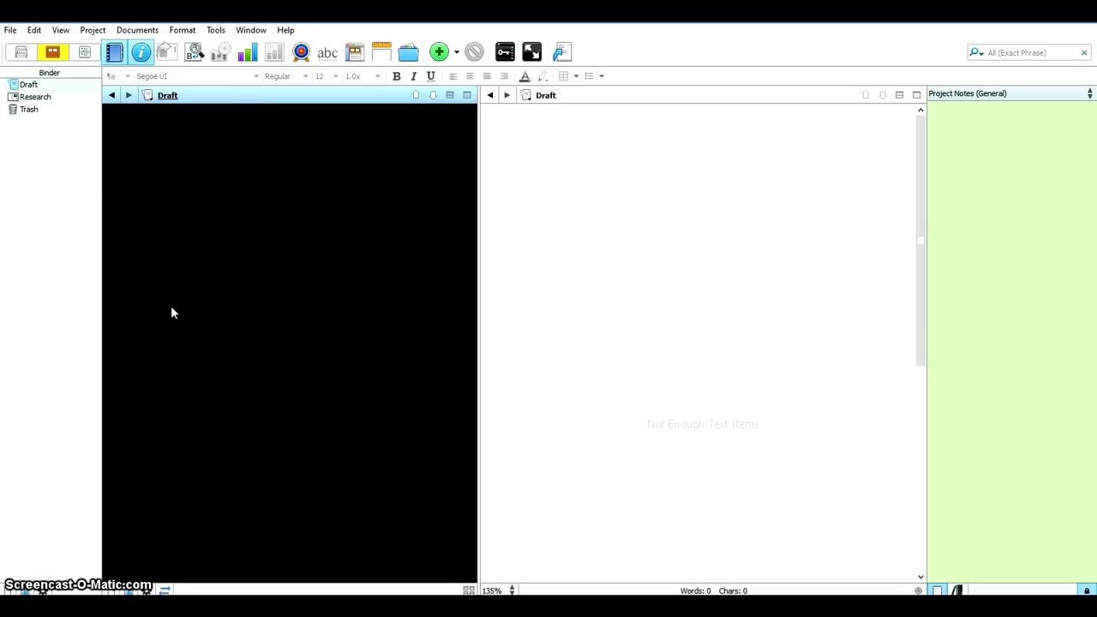
pyautogui.click(181, 326)
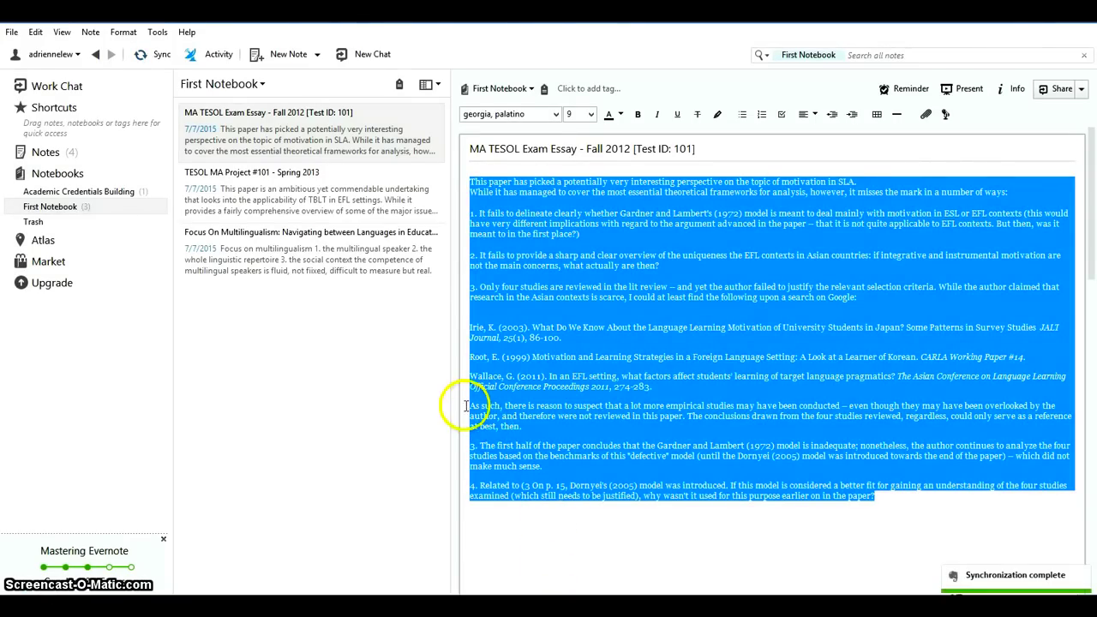
pyautogui.click(436, 387)
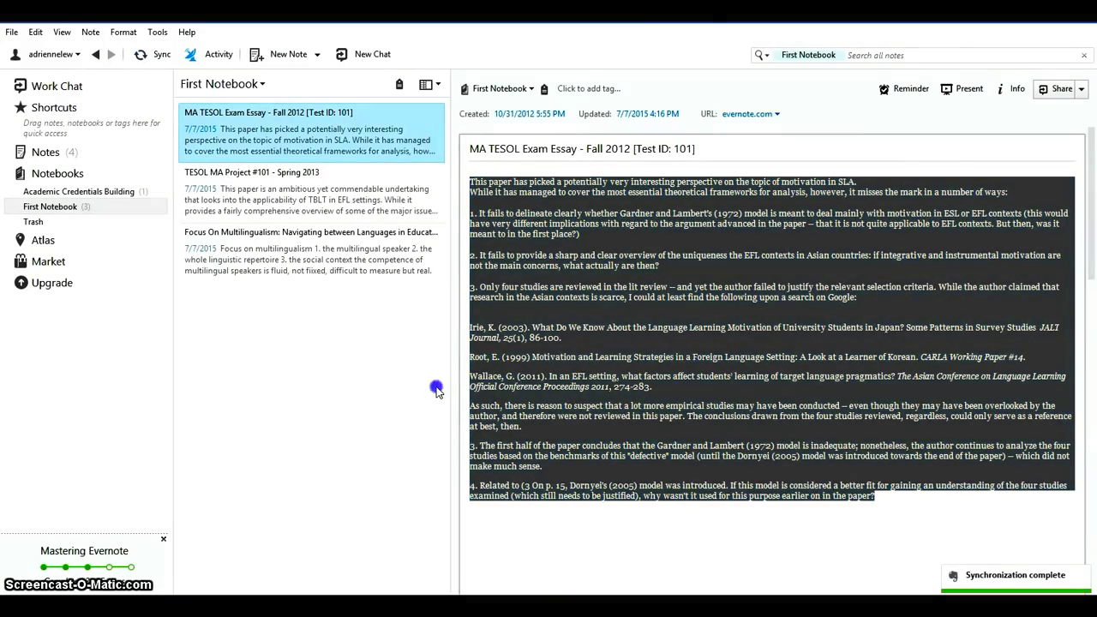
pyautogui.click(479, 355)
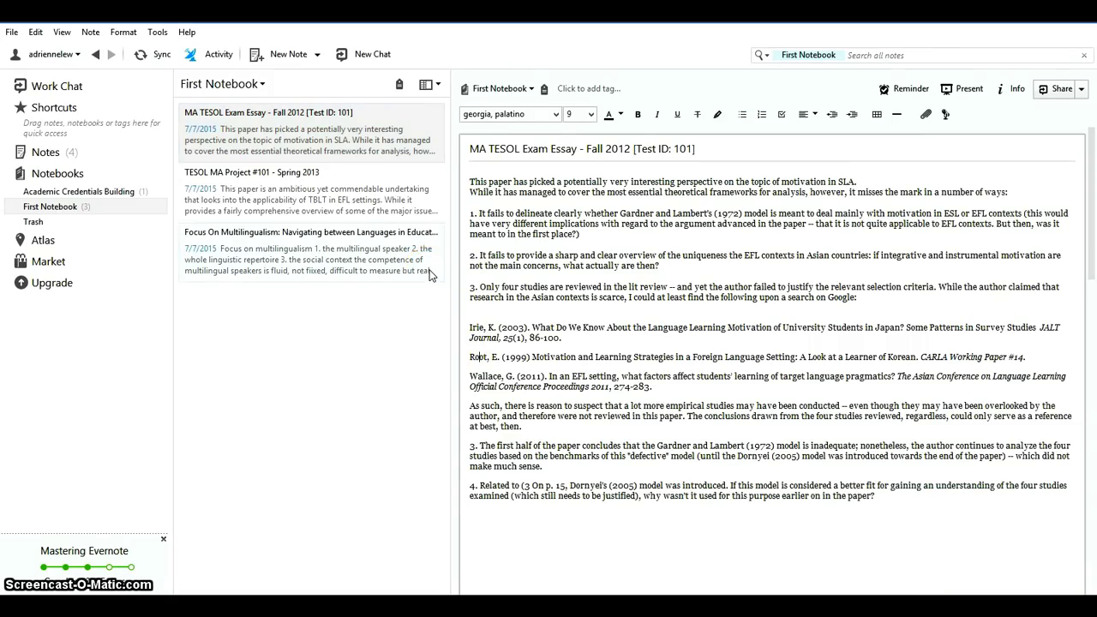
pyautogui.click(423, 264)
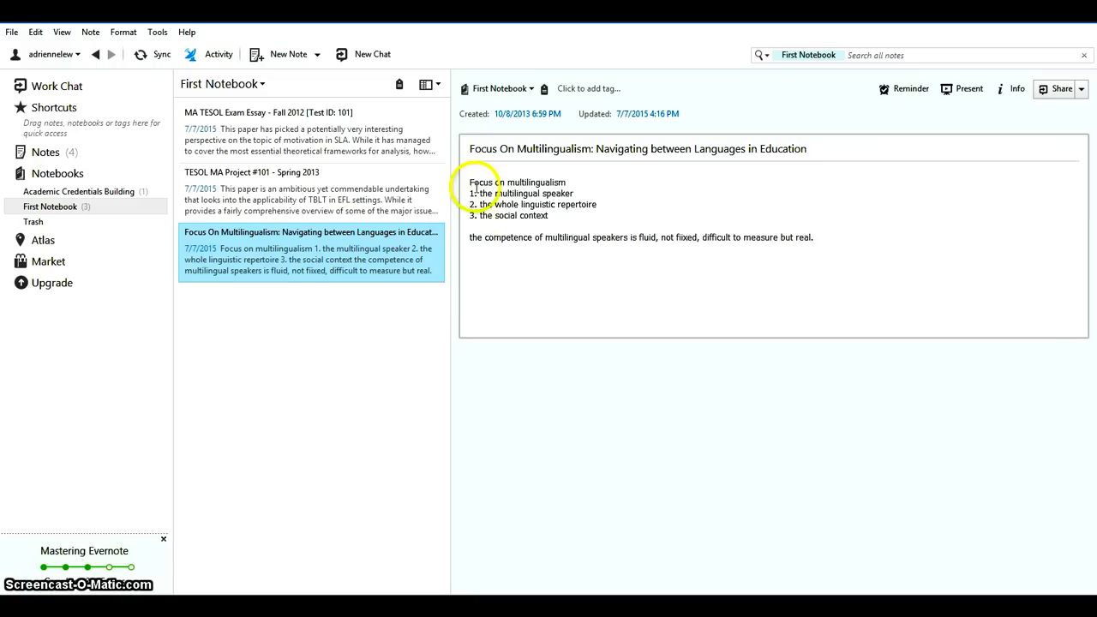
# Copy the note's whole body text and return to the Scrivener project.
pyautogui.moveTo(469, 181); pyautogui.dragTo(619, 204)
pyautogui.rightClick(542, 190)
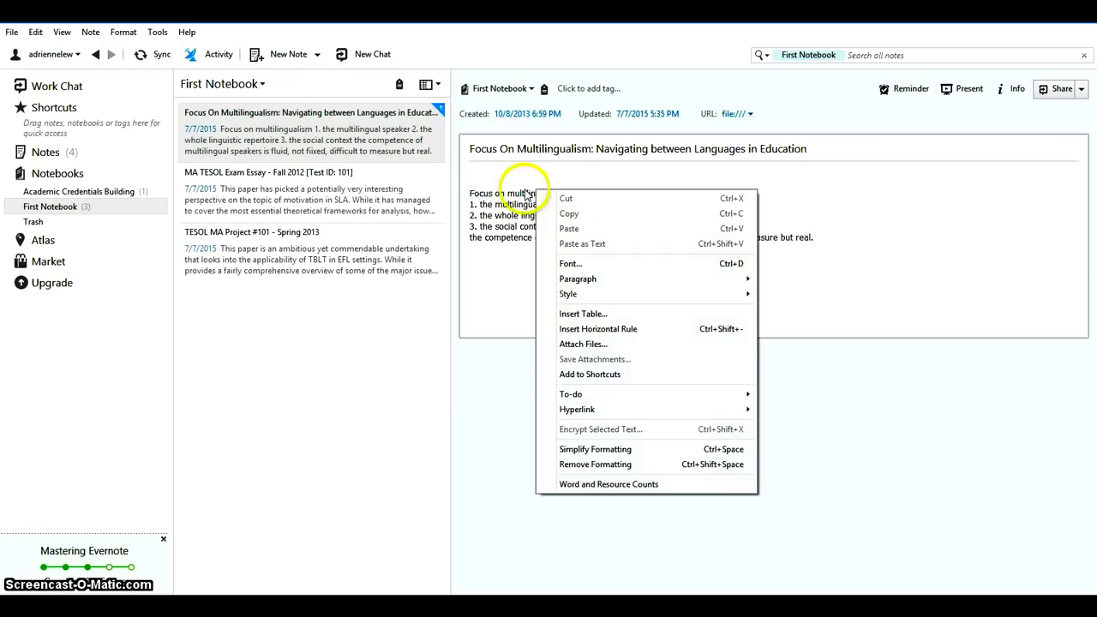
pyautogui.click(470, 187)
pyautogui.moveTo(469, 189); pyautogui.dragTo(816, 238)
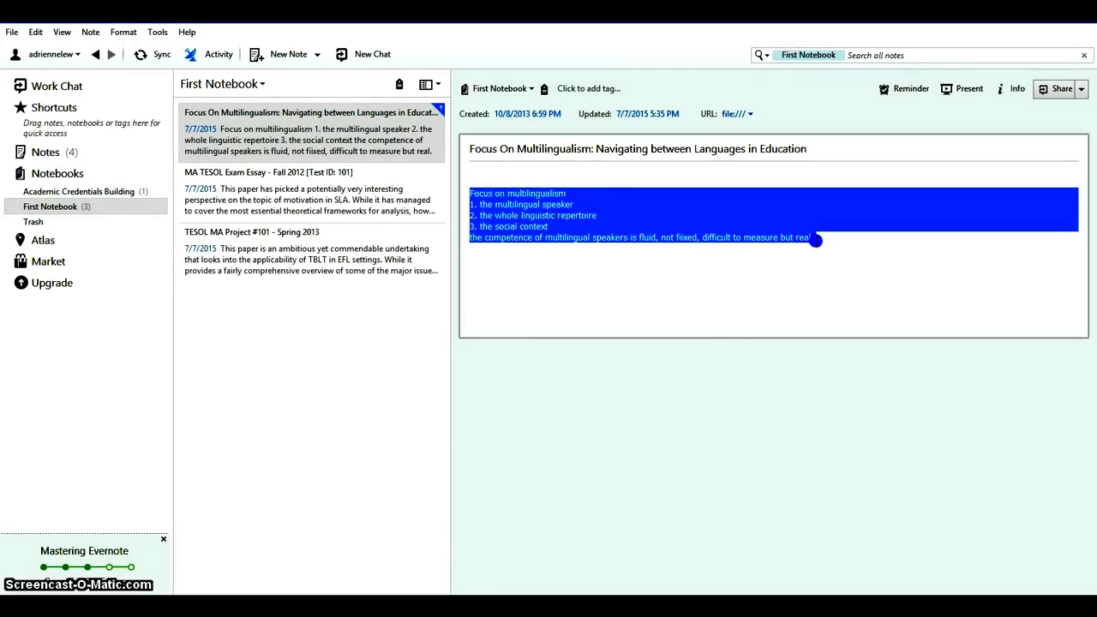
pyautogui.rightClick(804, 239)
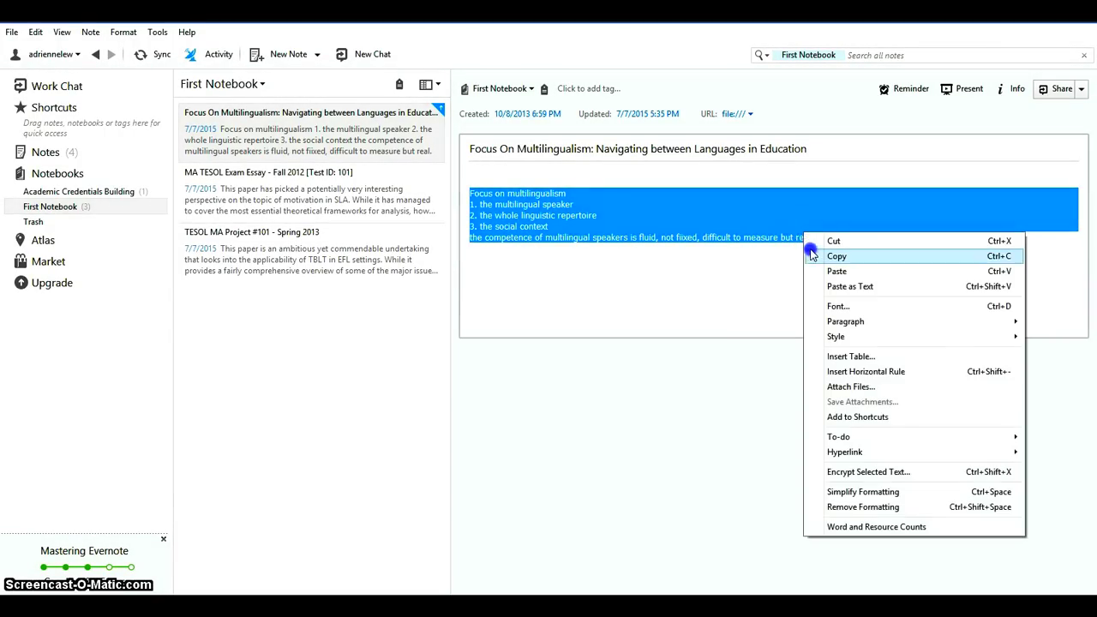
pyautogui.click(813, 255)
pyautogui.click(573, 596)
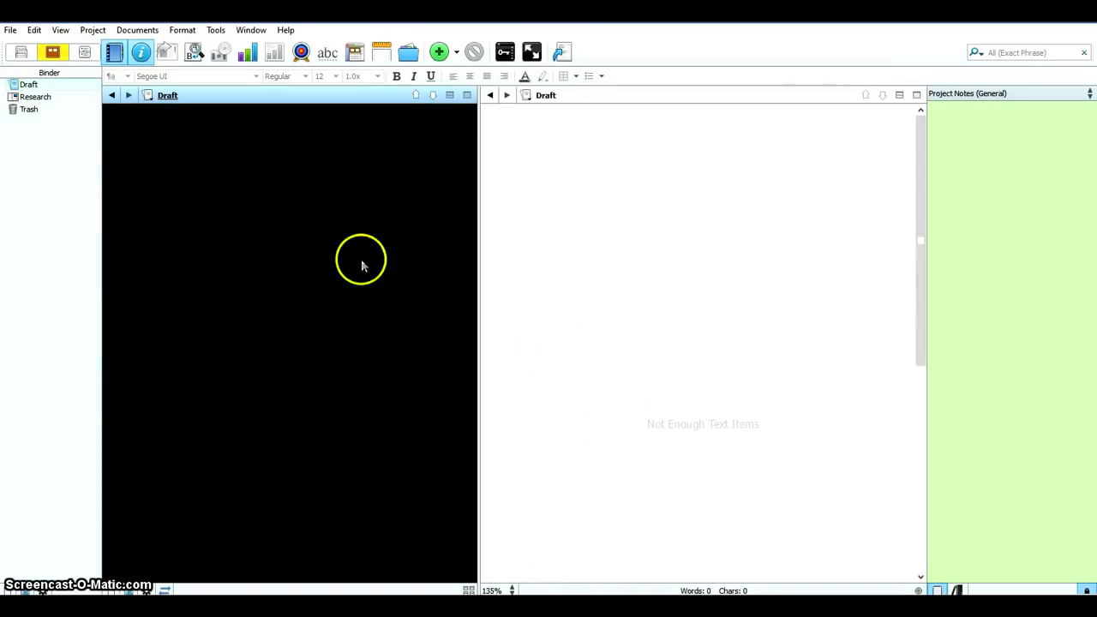
# Add a new text document to the Draft and paste the multilingualism note into it.
pyautogui.click(490, 174)
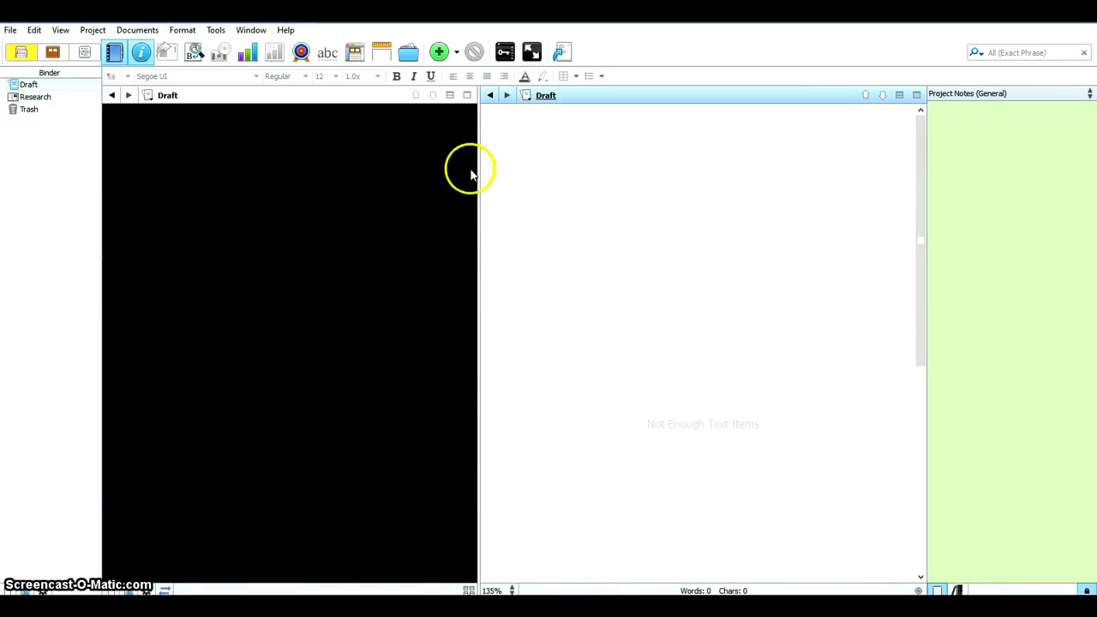
pyautogui.rightClick(428, 174)
pyautogui.moveTo(434, 176)
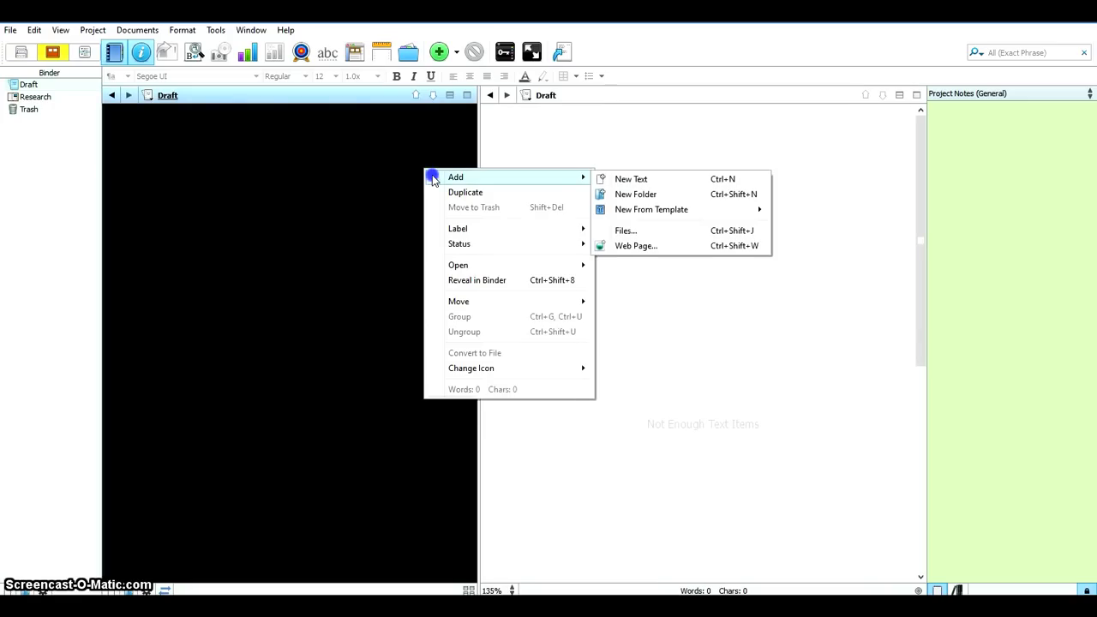
pyautogui.click(595, 181)
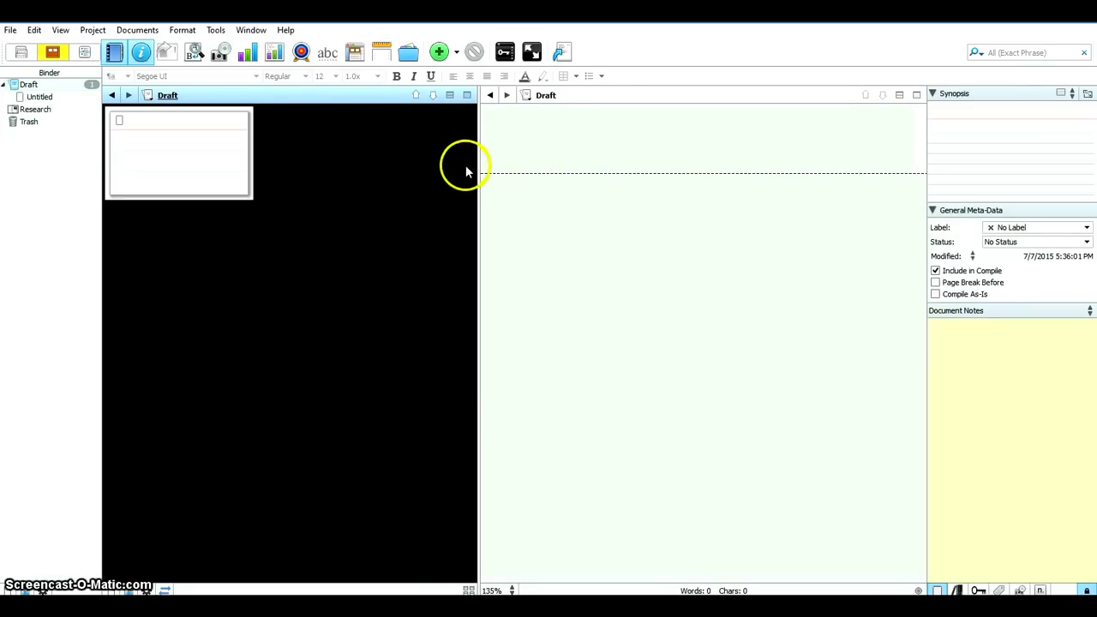
pyautogui.click(490, 146)
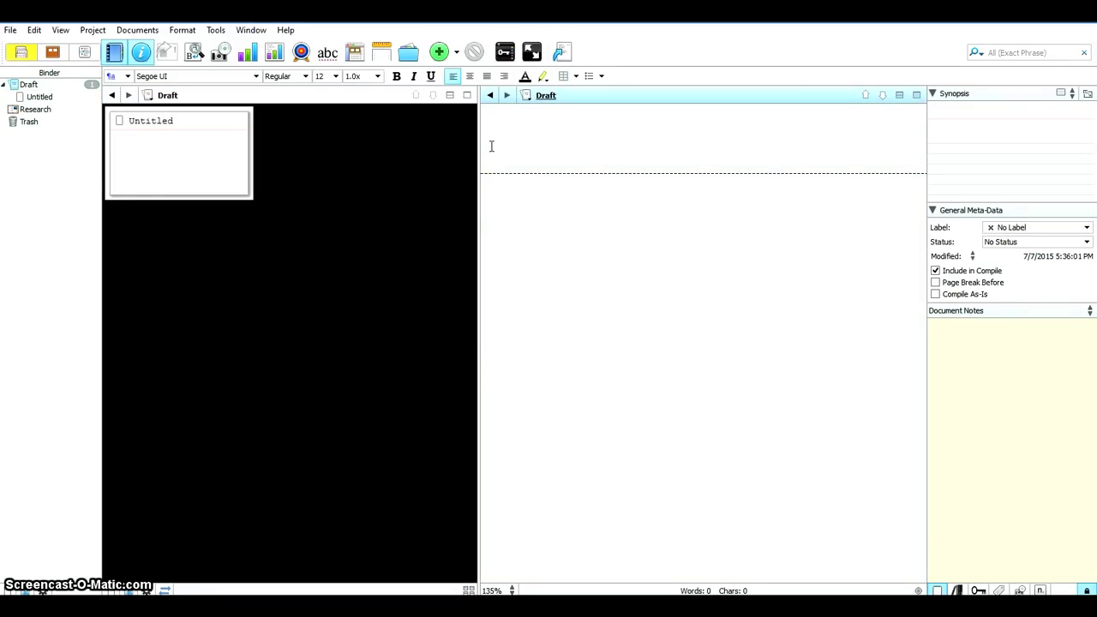
pyautogui.hotkey('ctrl', 'v')
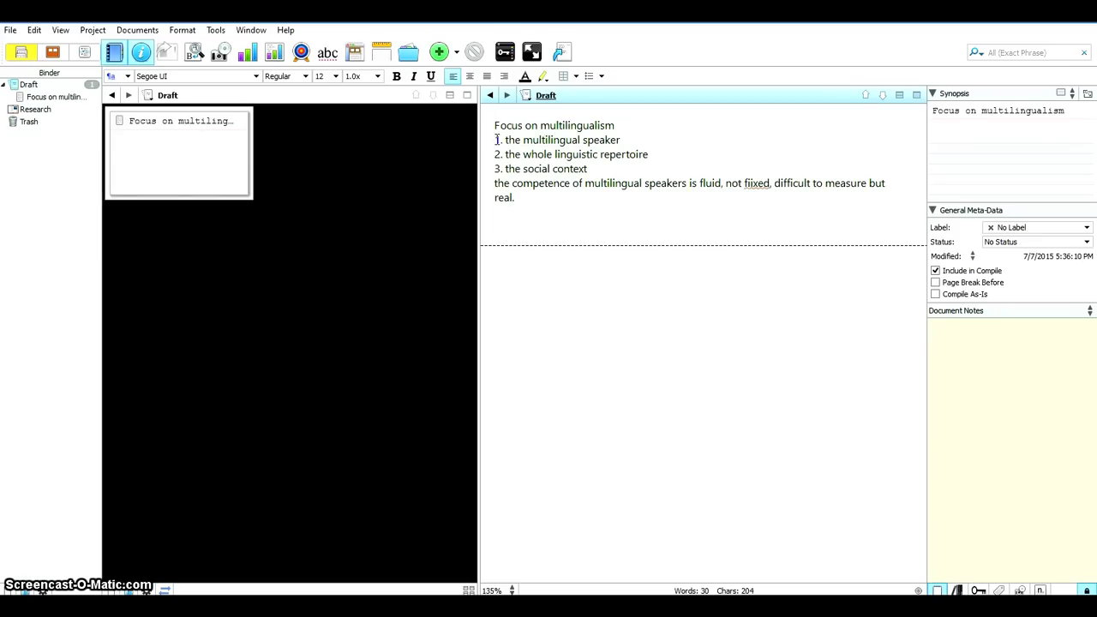
# Make the first line, 'Focus on multilingualism', the document's title, then return to Evernote.
pyautogui.moveTo(496, 125); pyautogui.dragTo(614, 127)
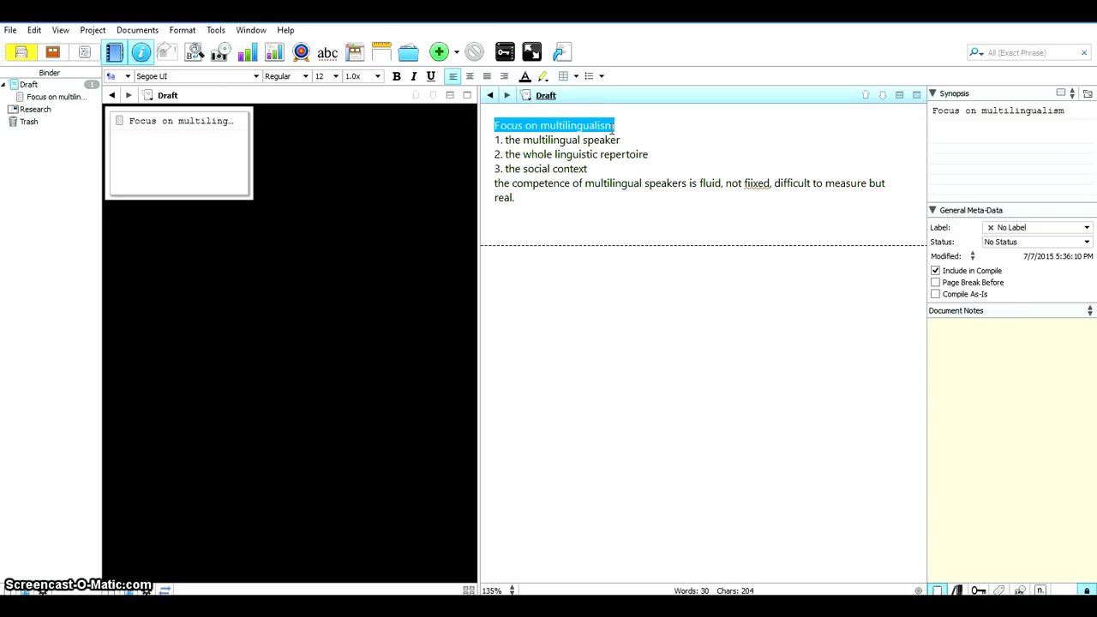
pyautogui.rightClick(613, 127)
pyautogui.click(669, 257)
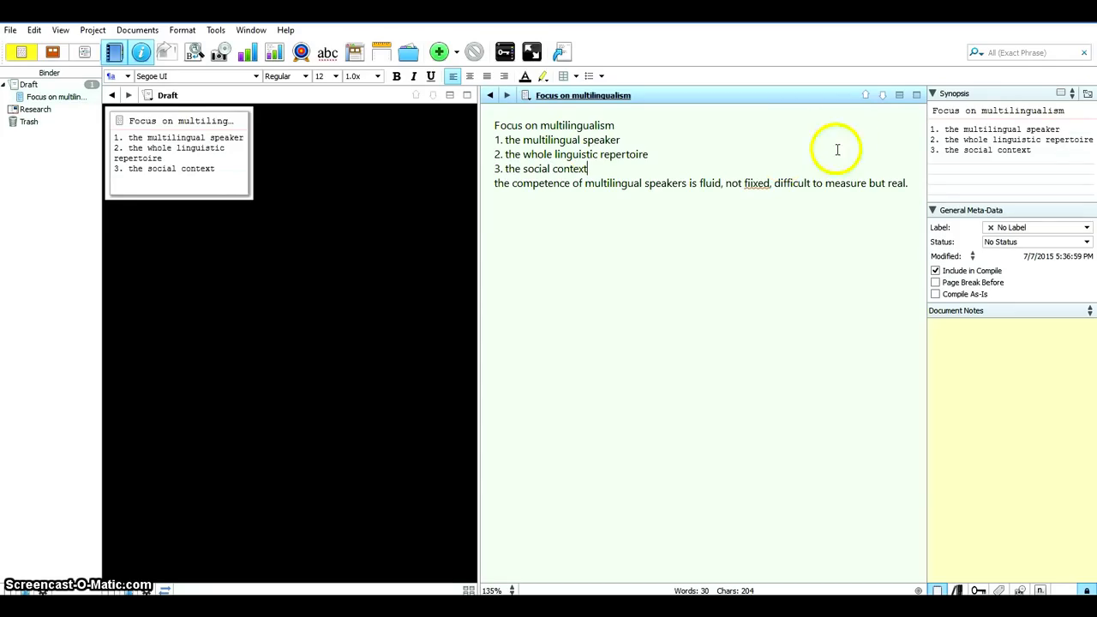
pyautogui.click(551, 591)
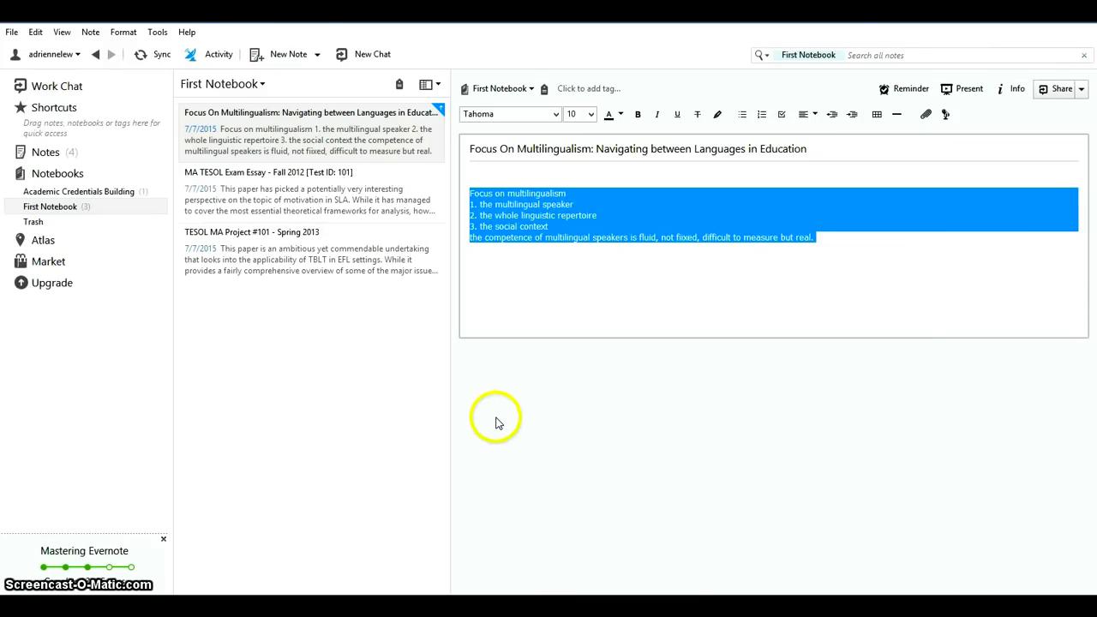
# Open the 'MA TESOL Exam Essay - Fall 2012 [Test ID: 101]' note and select it in the note list.
pyautogui.click(470, 356)
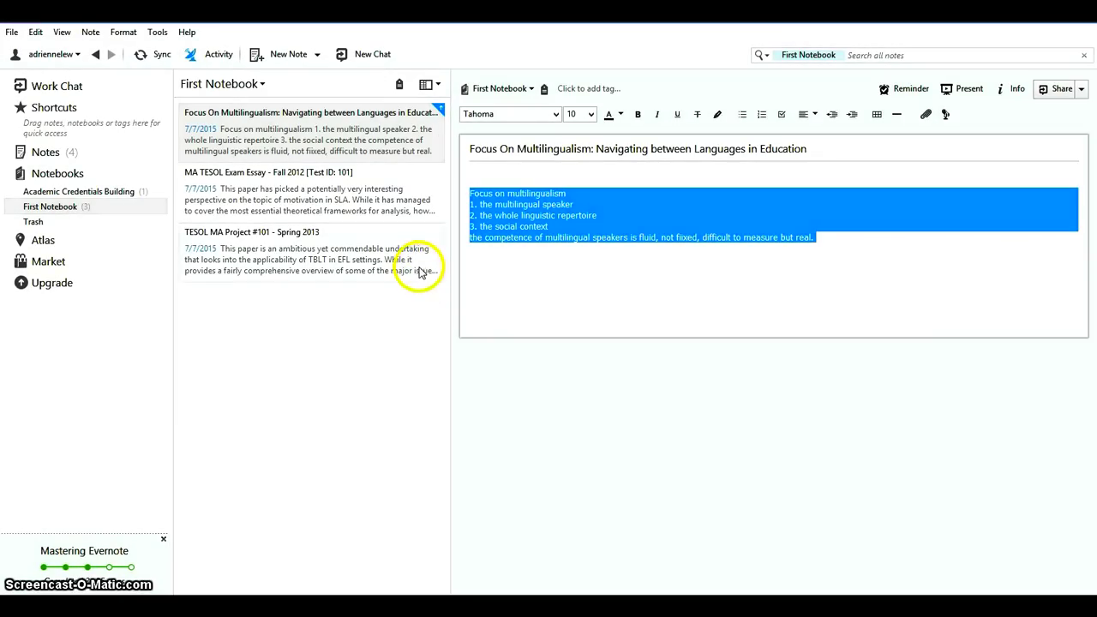
pyautogui.click(419, 271)
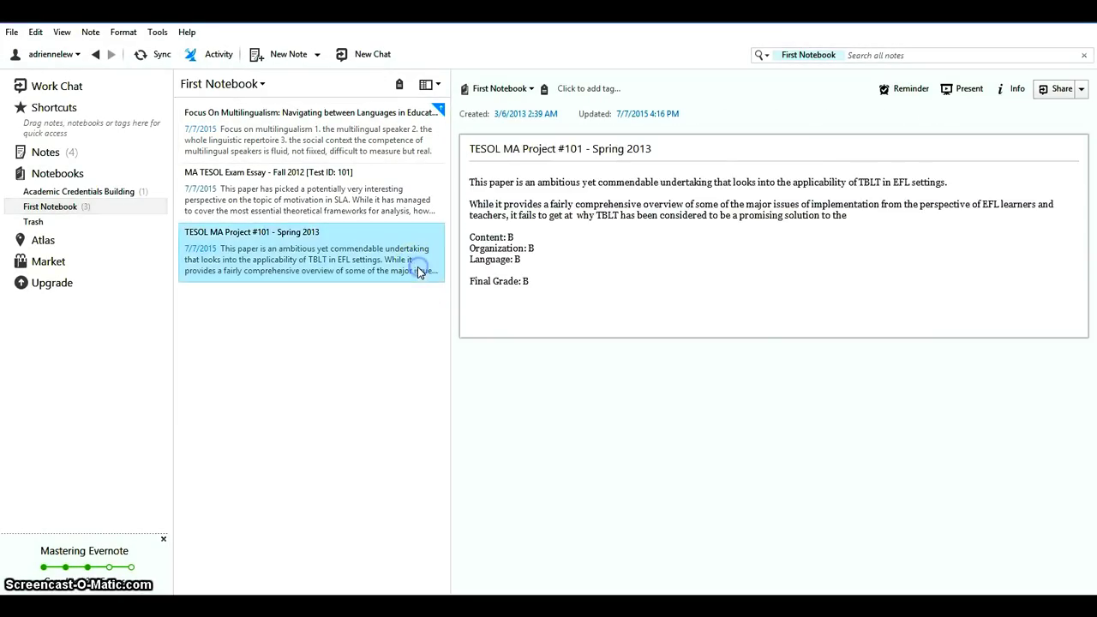
pyautogui.click(412, 215)
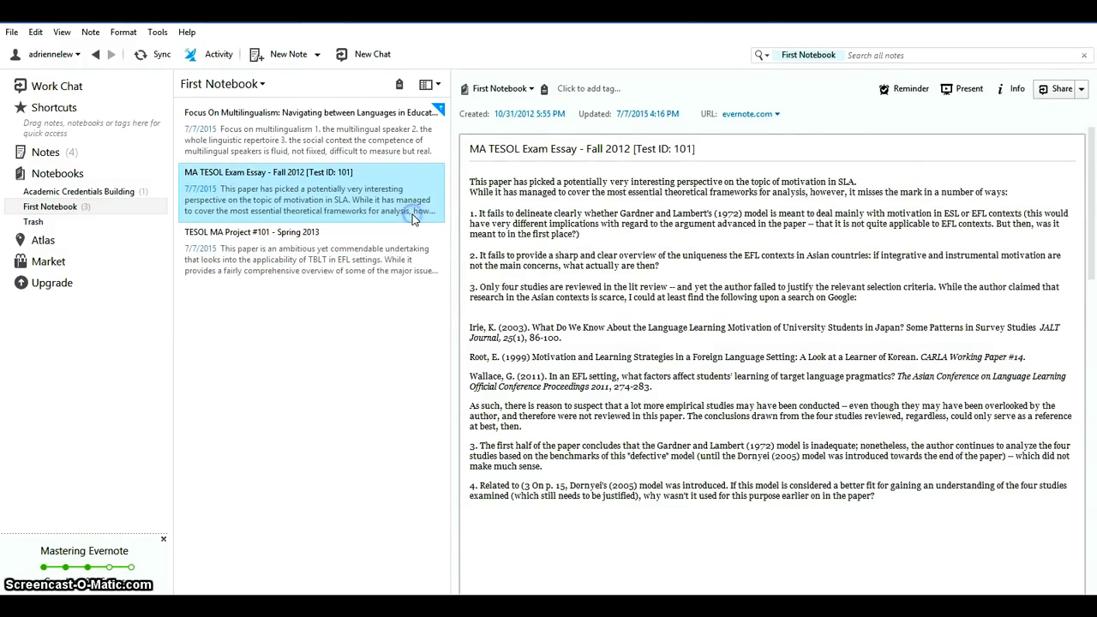
pyautogui.click(470, 182)
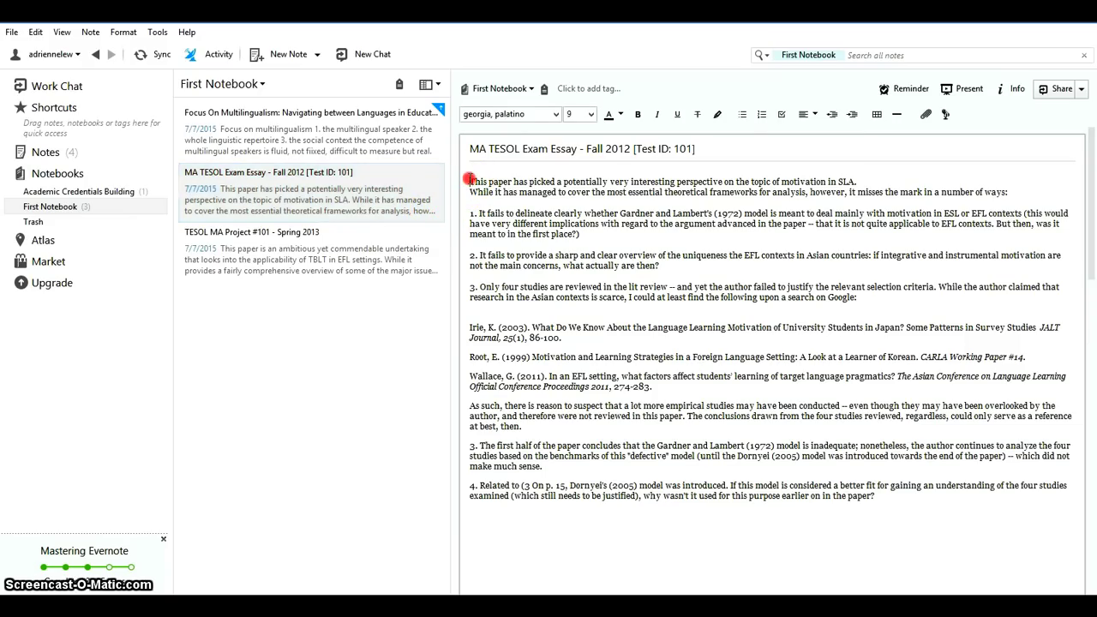
pyautogui.click(510, 299)
pyautogui.hotkey('shift', 'End')
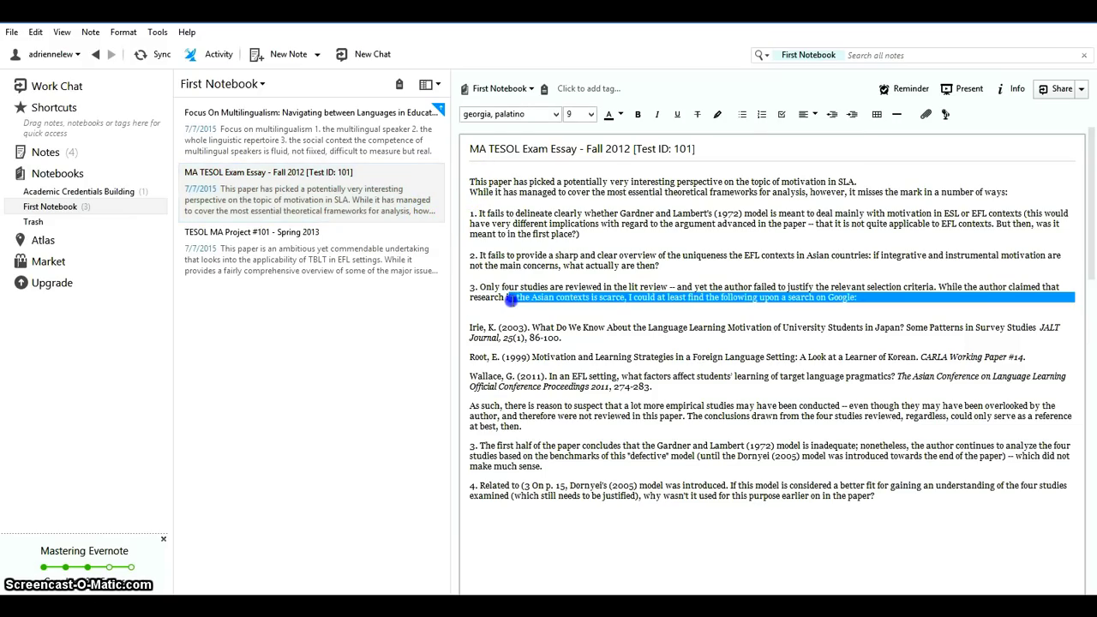
pyautogui.click(510, 297)
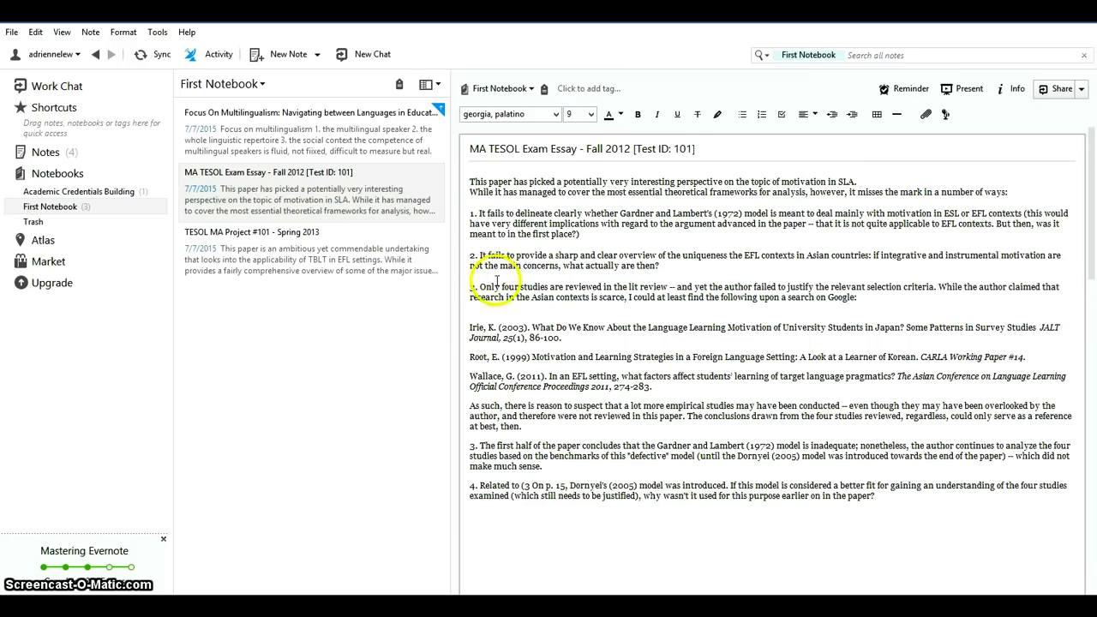
pyautogui.click(428, 214)
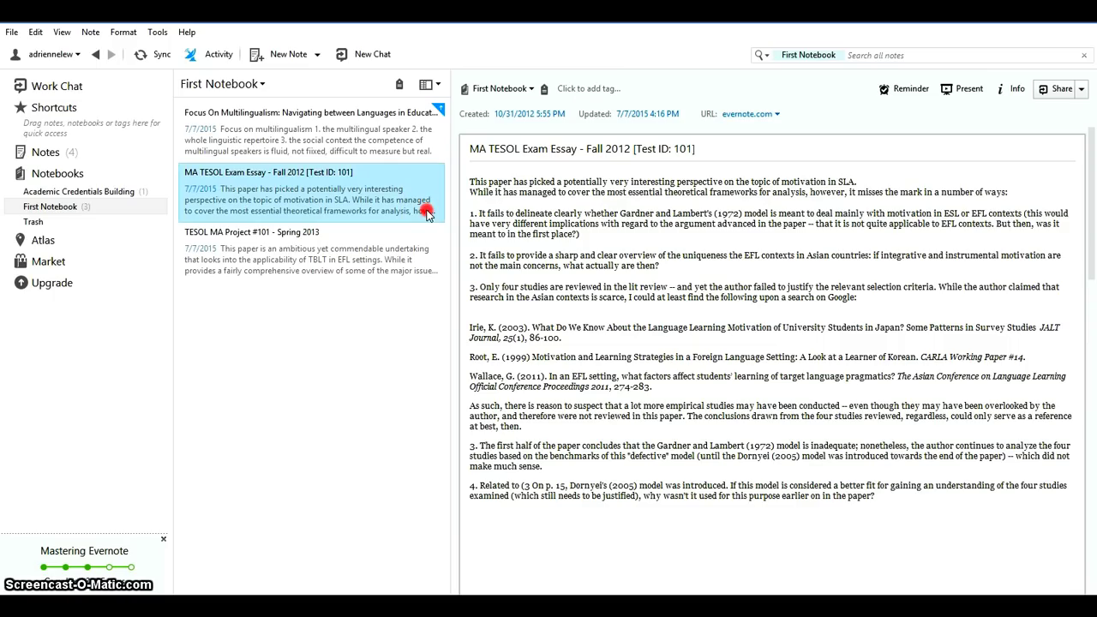
# Export the essay note as a single HTML web page to the Desktop, replacing the existing file.
pyautogui.rightClick(428, 214)
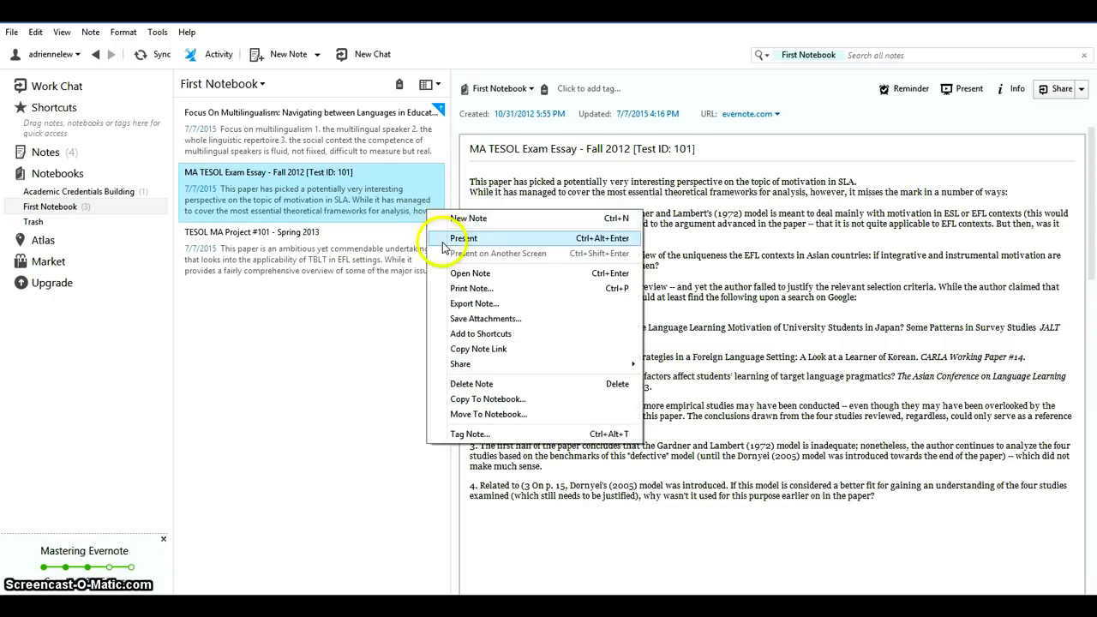
pyautogui.click(455, 303)
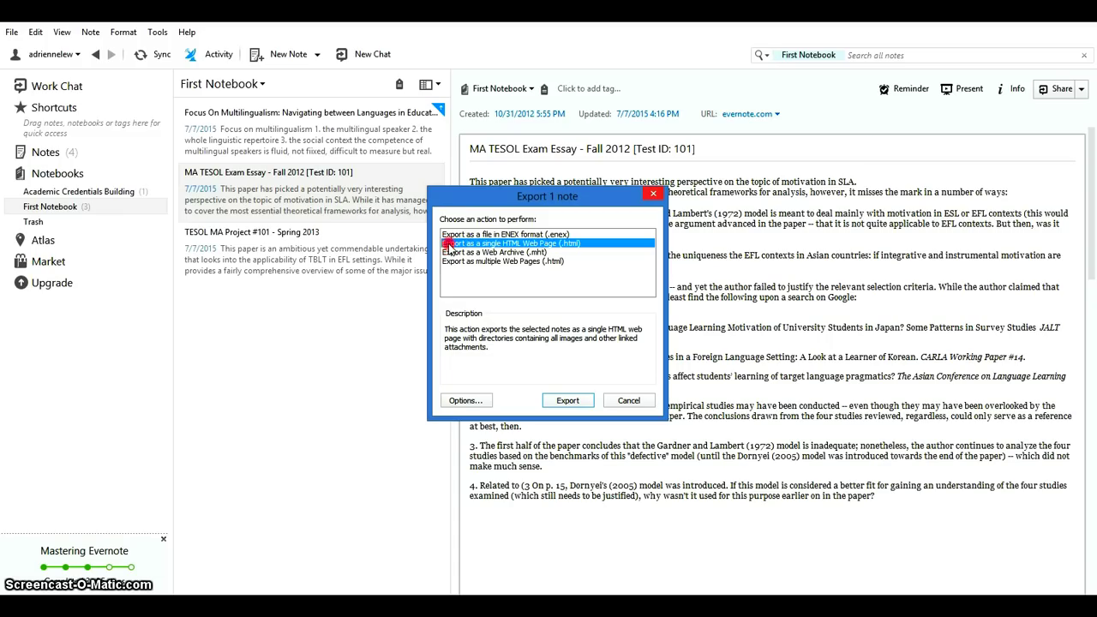
pyautogui.click(568, 400)
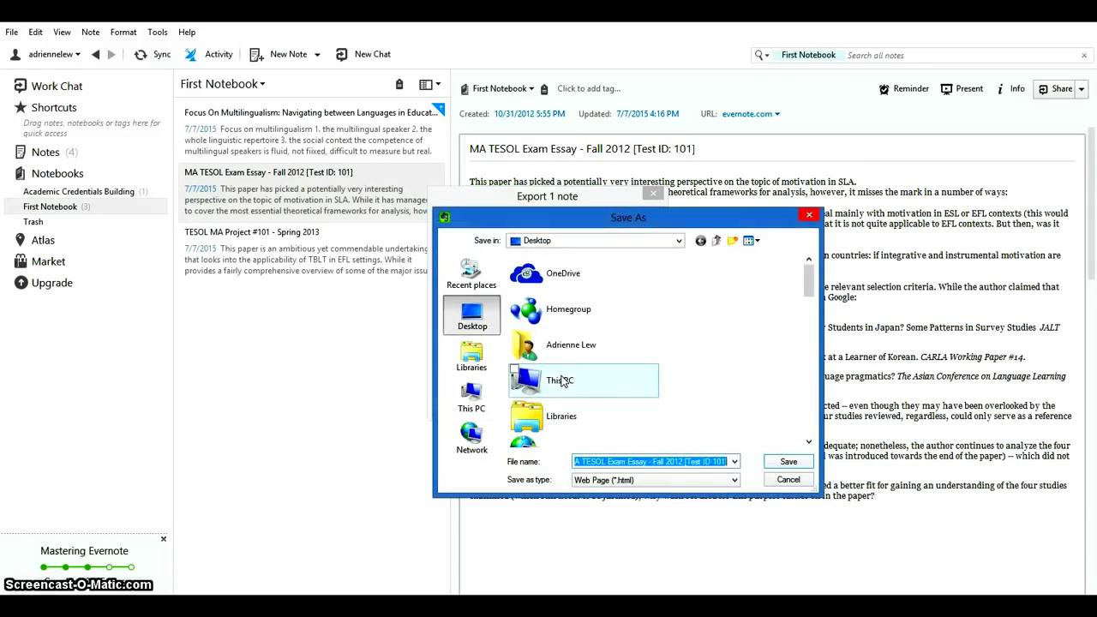
pyautogui.click(787, 462)
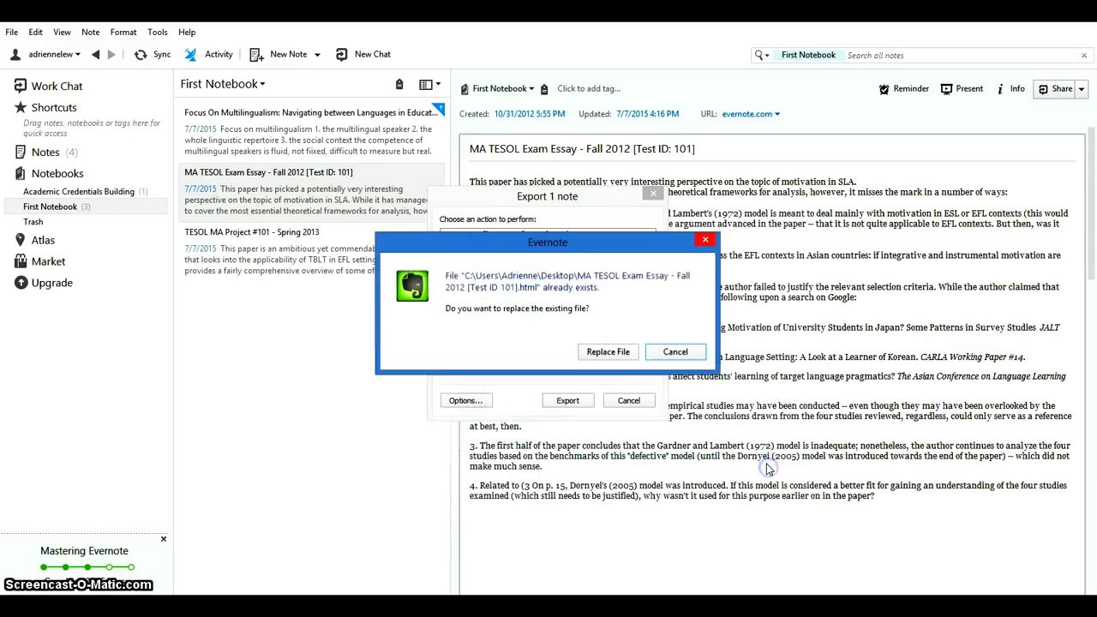
pyautogui.click(607, 352)
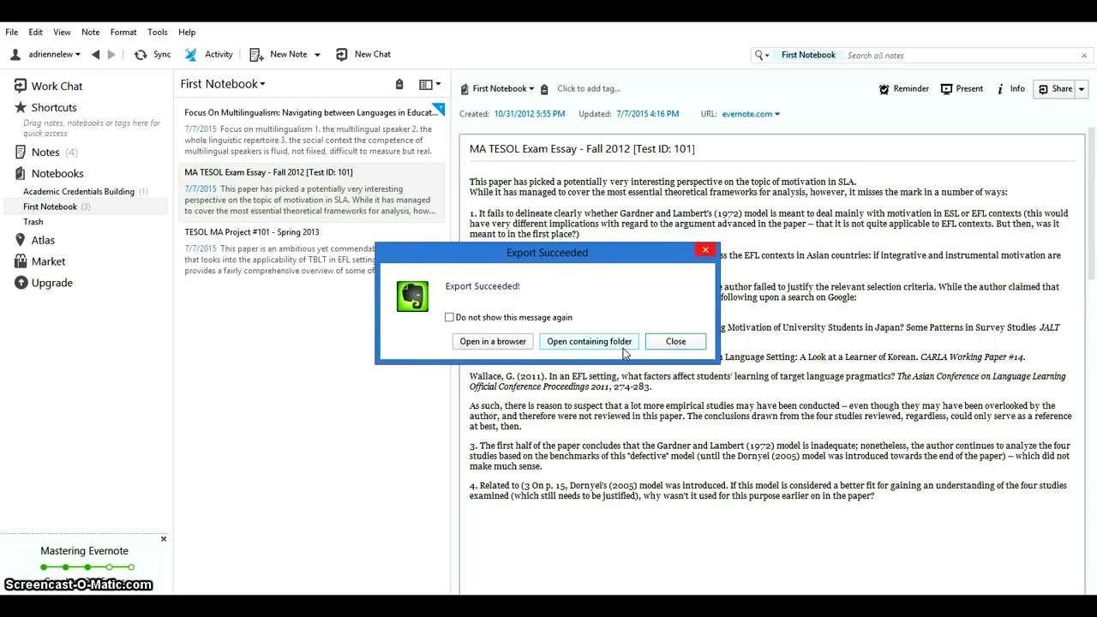
pyautogui.click(652, 342)
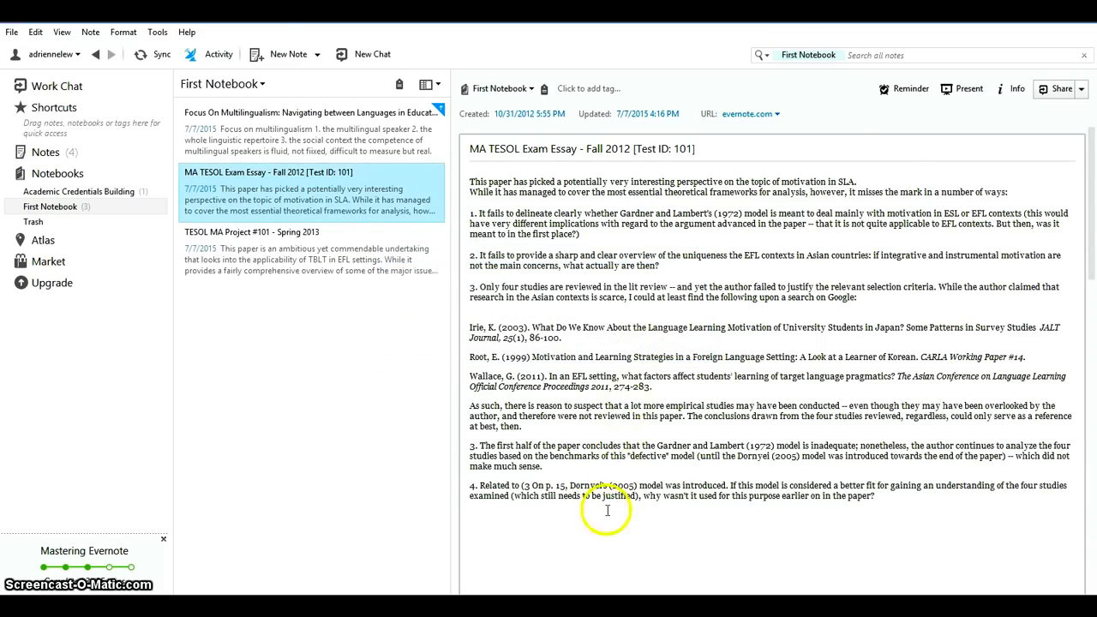
# Open Scrivener's Import Files dialog for the Draft folder, showing the Desktop.
pyautogui.click(551, 591)
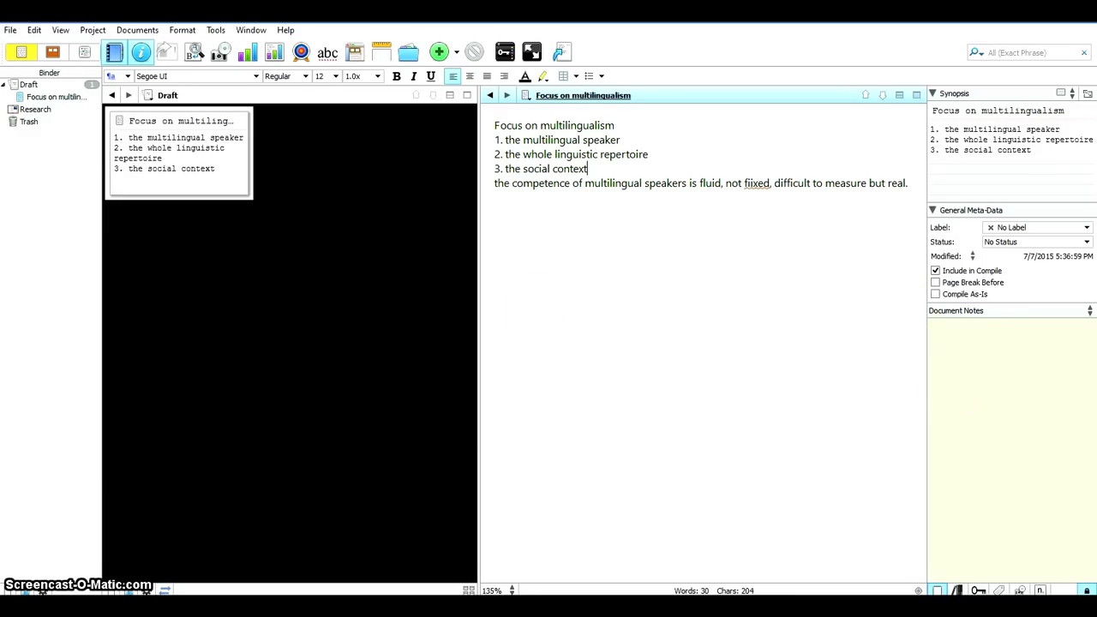
pyautogui.click(29, 84)
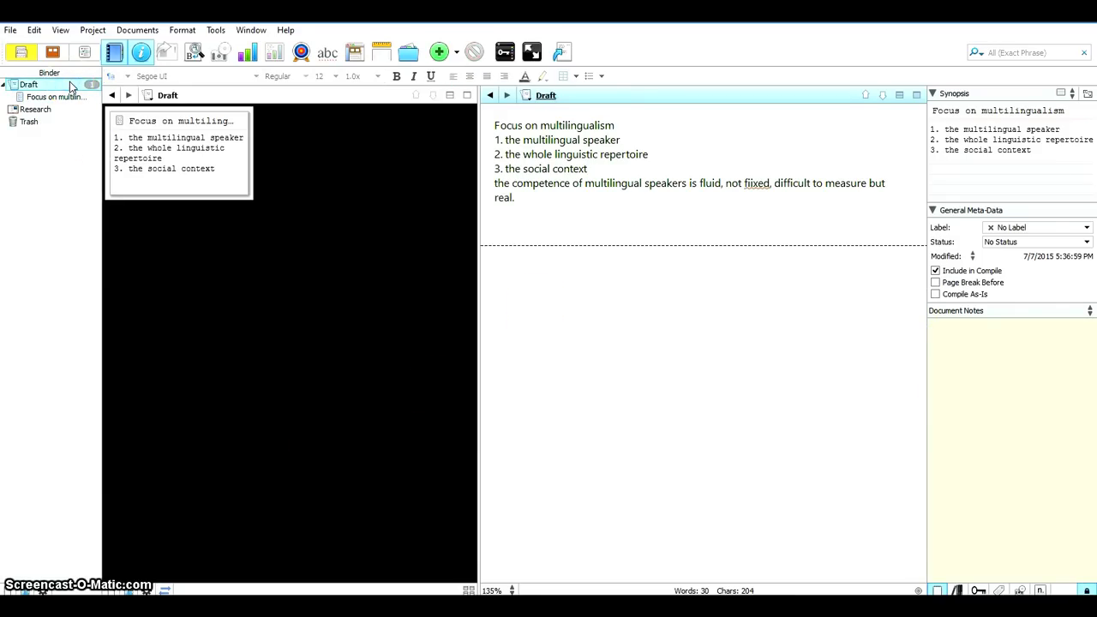
pyautogui.rightClick(69, 81)
pyautogui.moveTo(78, 92)
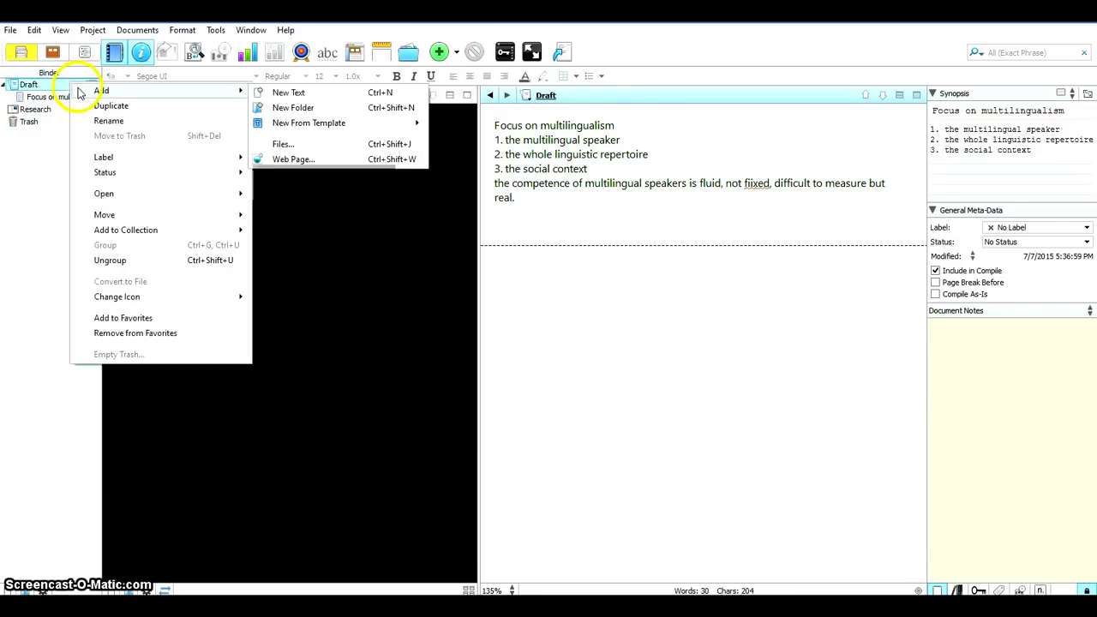
pyautogui.click(237, 91)
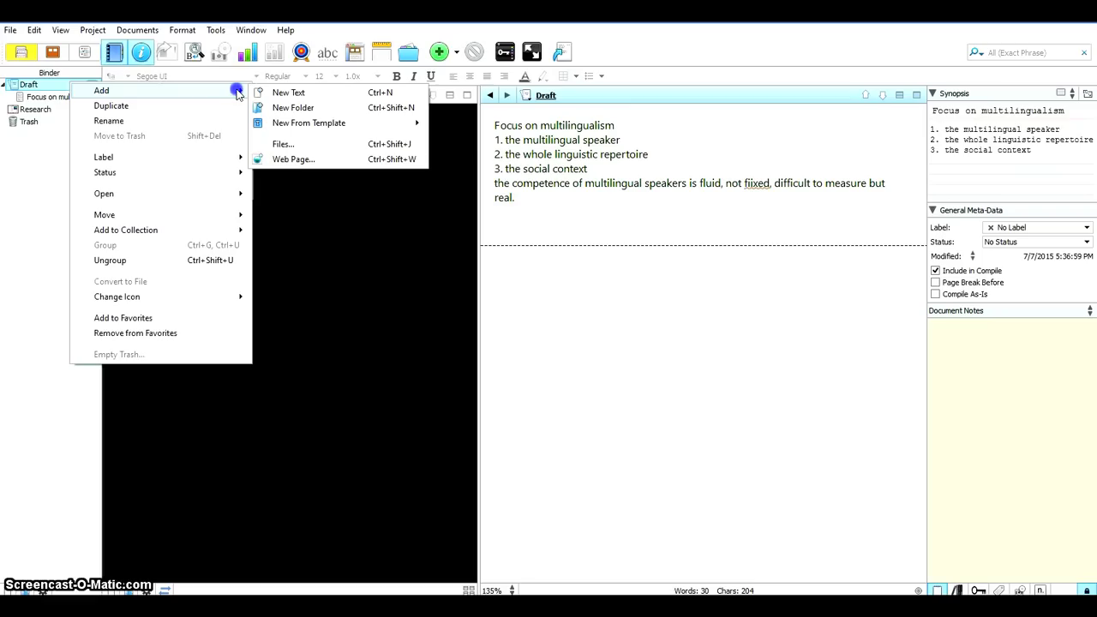
pyautogui.click(252, 144)
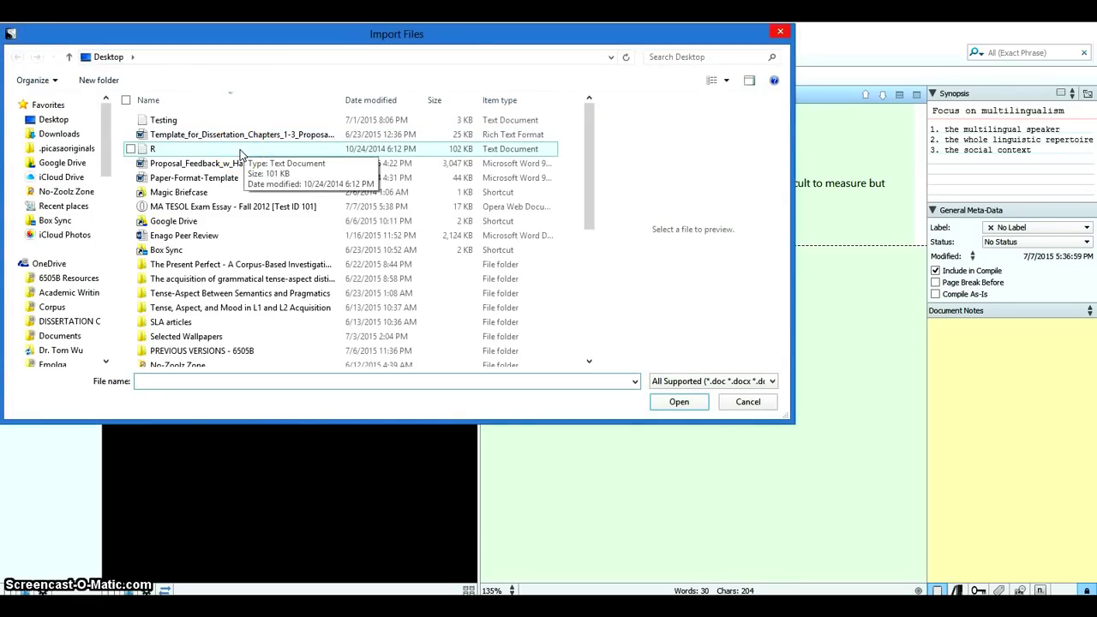
# Import 'MA TESOL Exam Essay - Fall 2012 [Test ID 101]' HTML file from the Desktop into the Draft.
pyautogui.click(192, 204)
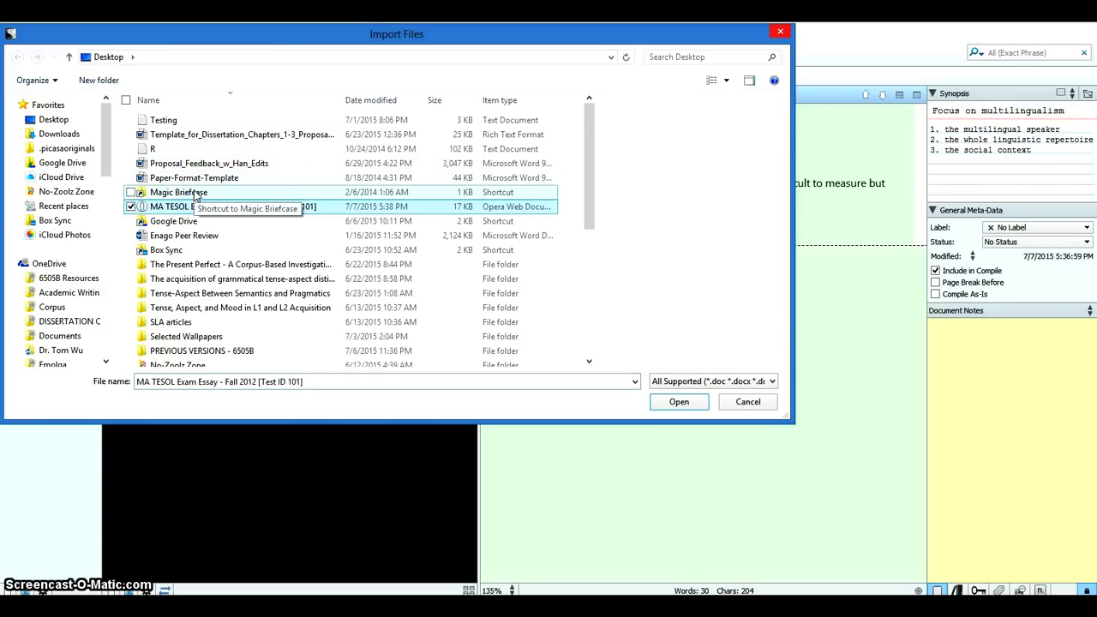
pyautogui.moveTo(192, 206)
pyautogui.mouseDown()
pyautogui.moveTo(191, 221)
pyautogui.moveTo(183, 210)
pyautogui.mouseUp()
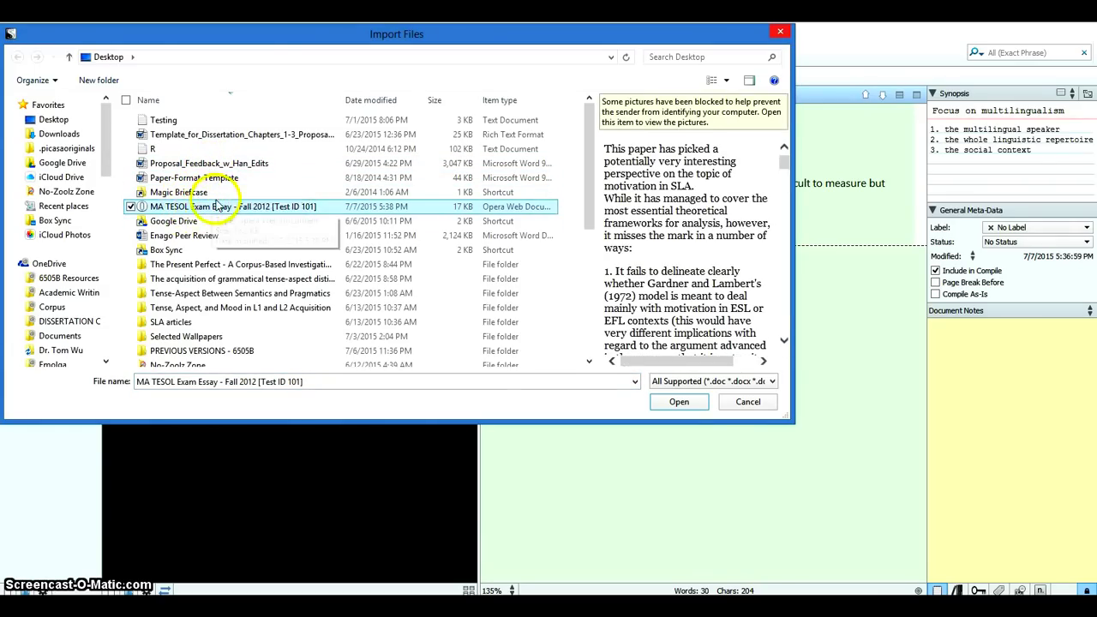
pyautogui.click(212, 194)
pyautogui.click(222, 206)
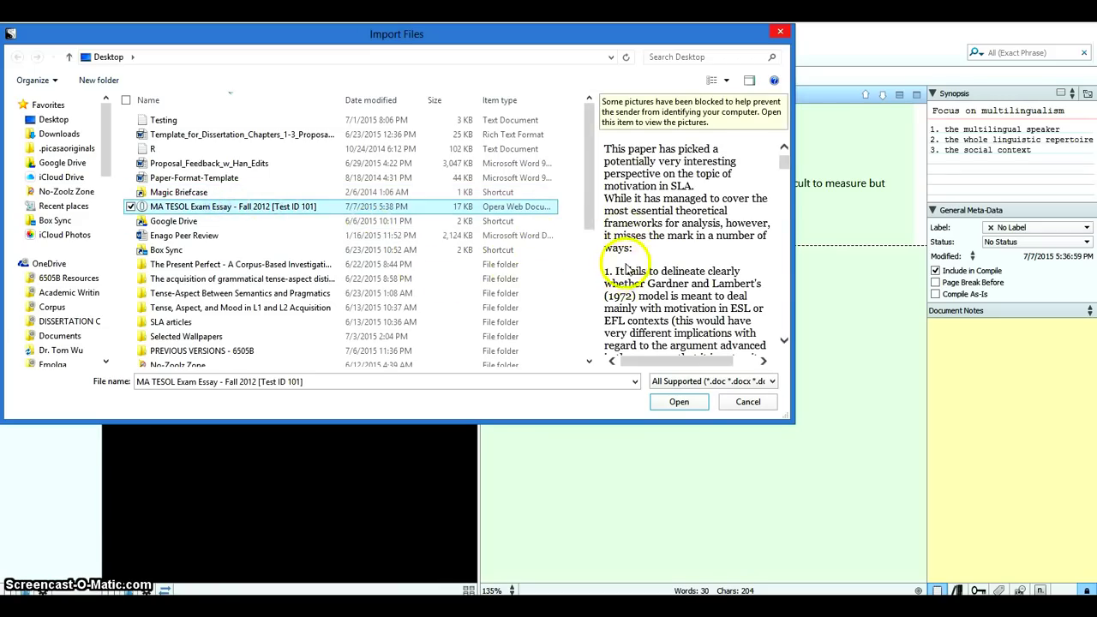
pyautogui.moveTo(638, 296); pyautogui.dragTo(639, 334)
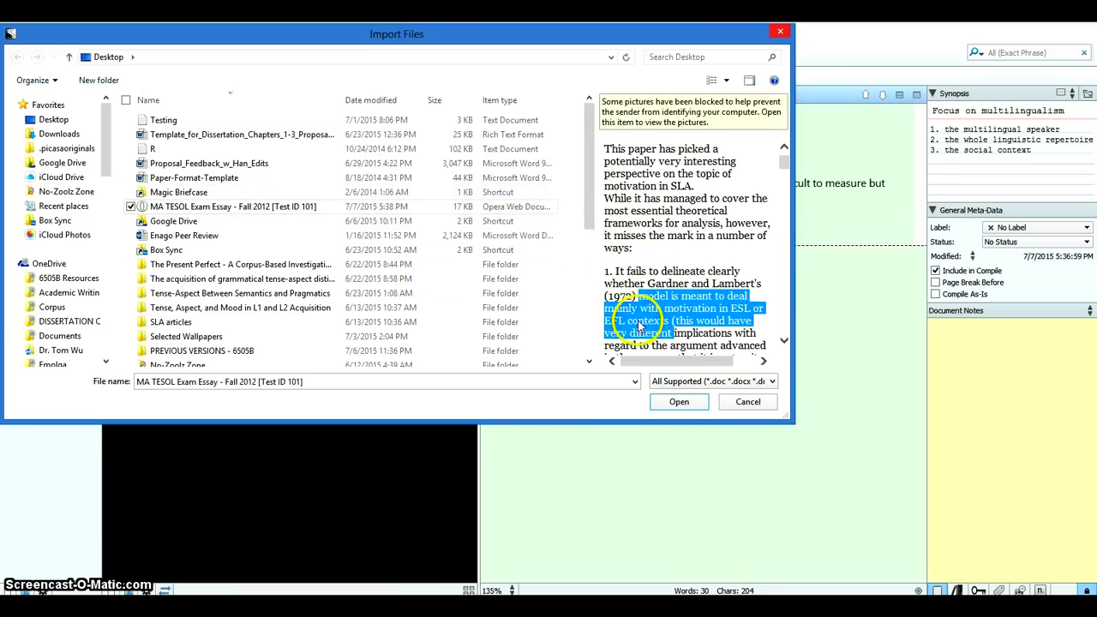
pyautogui.click(632, 315)
pyautogui.click(657, 399)
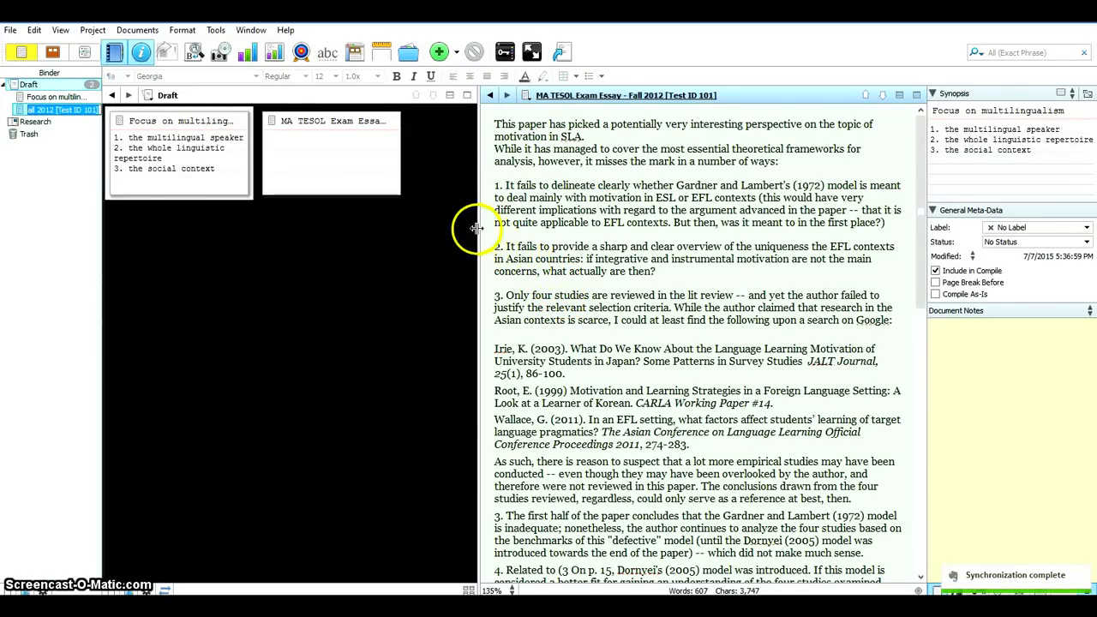
# Select the MA TESOL Exam Essay card and highlight its opening text among the Draft's four documents.
pyautogui.click(386, 174)
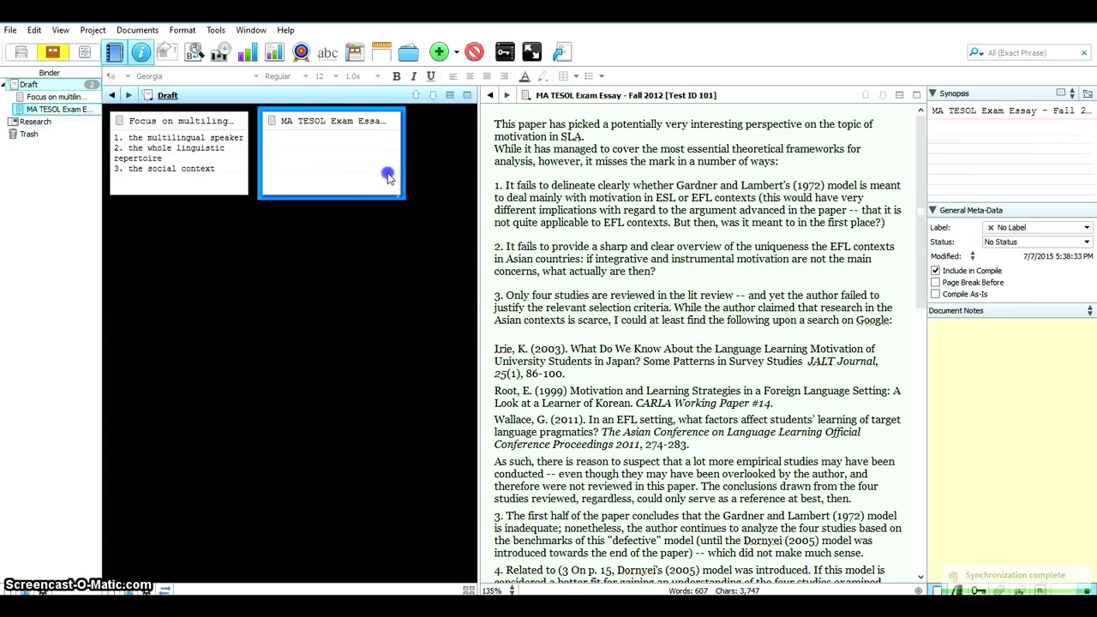
pyautogui.click(384, 174)
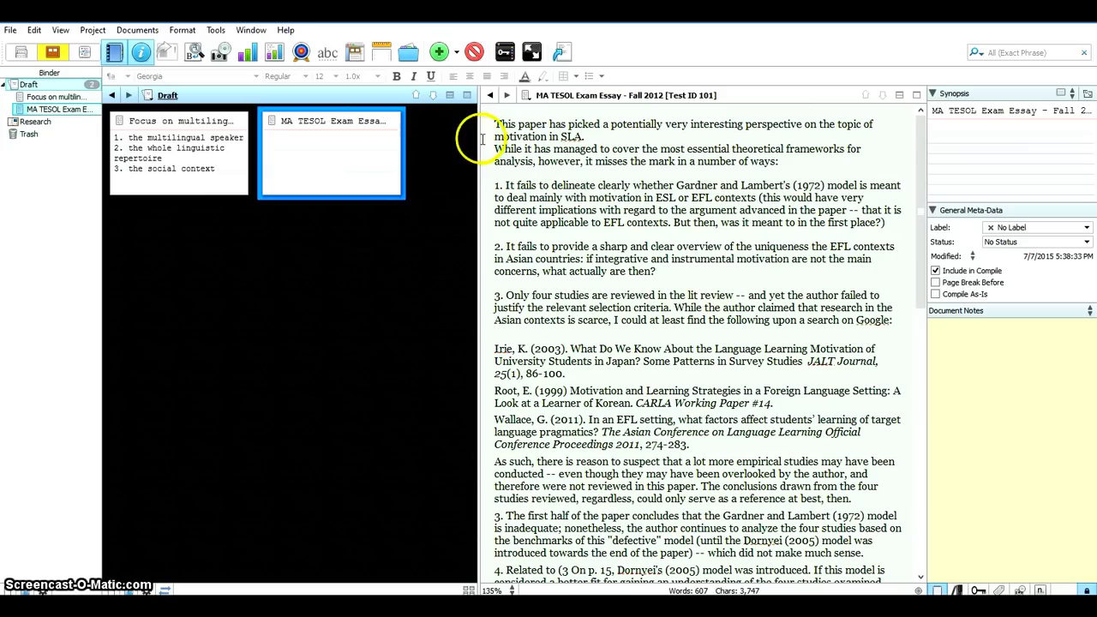
pyautogui.moveTo(492, 124); pyautogui.dragTo(553, 444)
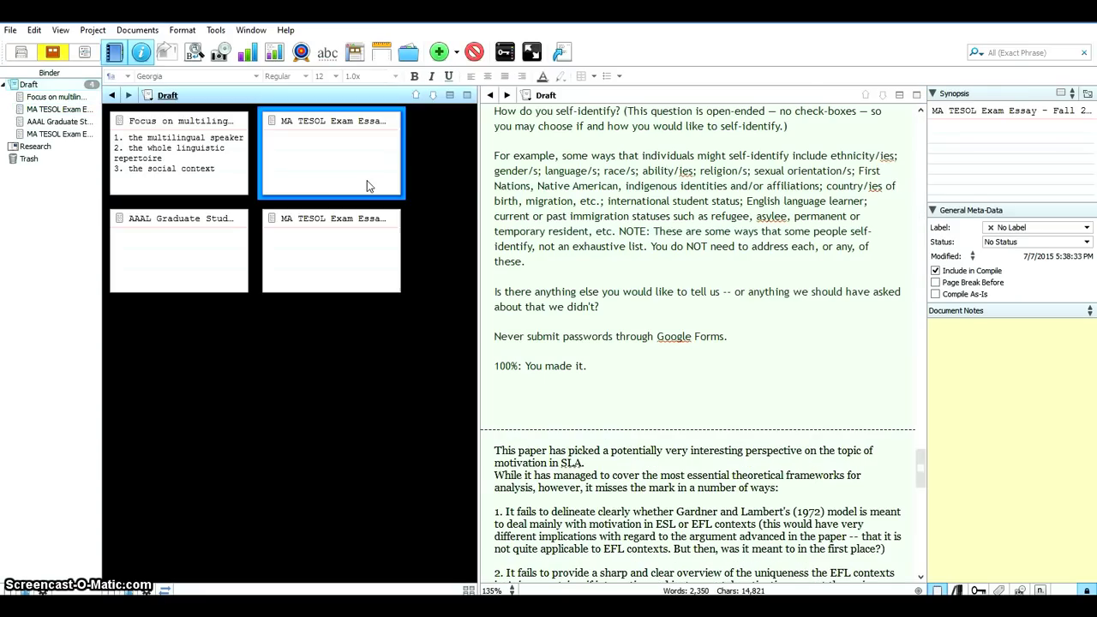